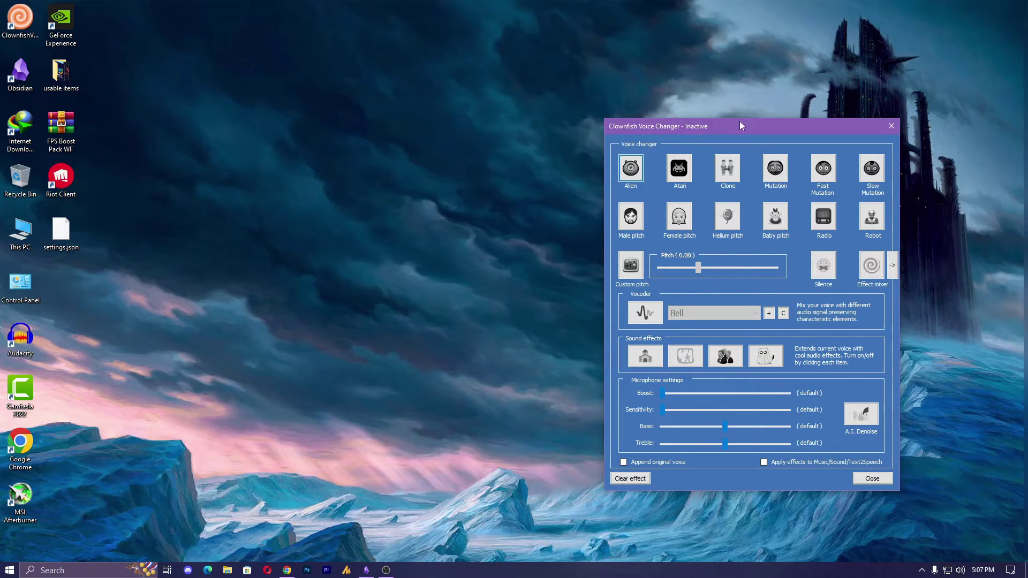
- Switch Clownfish to the Custom pitch voice and raise its pitch to 6.05
drag(740, 126, 601, 69)
click(493, 211)
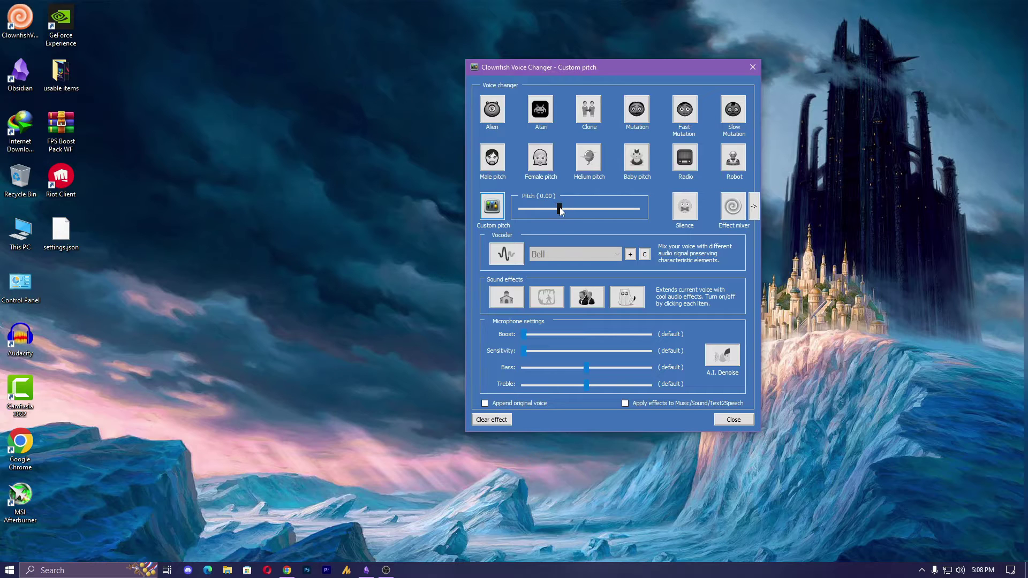
drag(561, 210, 573, 210)
drag(573, 210, 577, 210)
drag(604, 69, 506, 105)
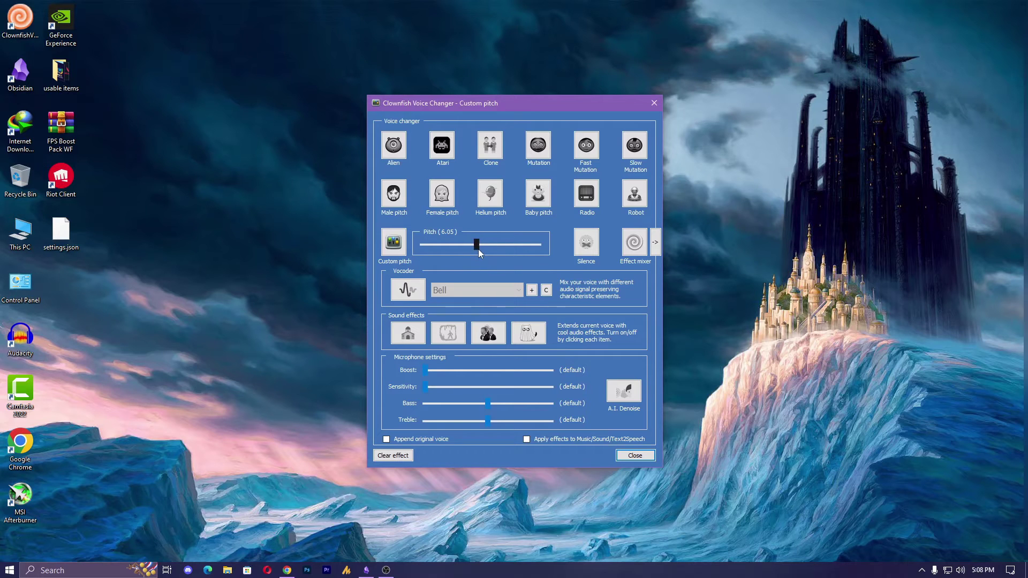
mouse_move(515, 102)
mouse_down()
mouse_move(487, 100)
mouse_move(501, 91)
mouse_up()
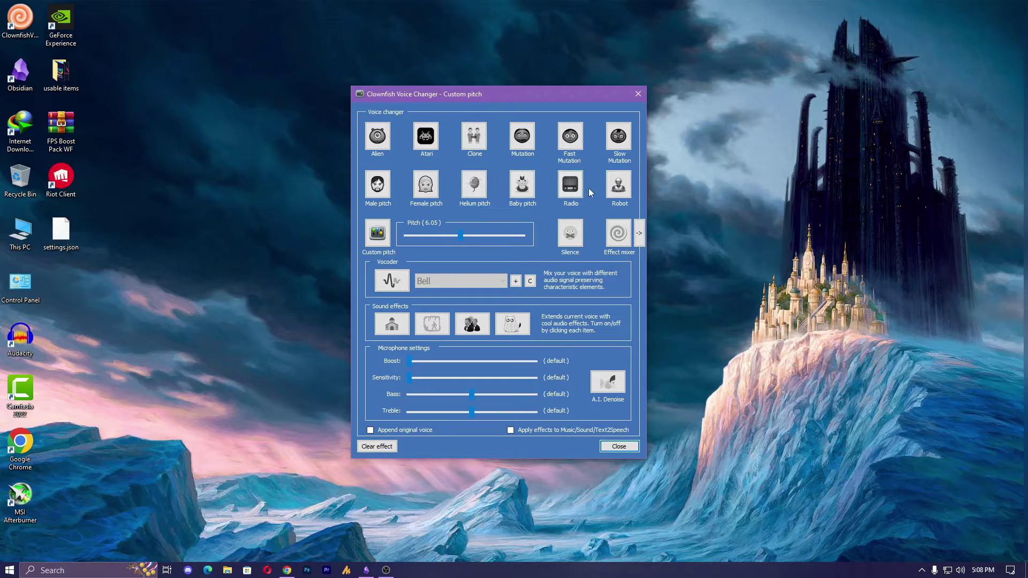
- Try the Female, Male, Helium and Baby pitch voices in turn
click(426, 185)
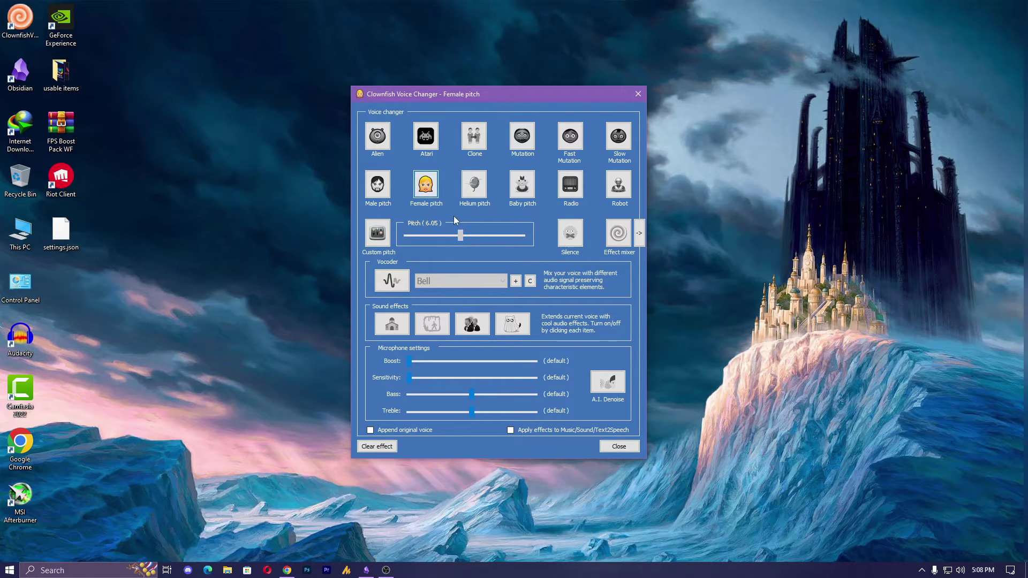
click(380, 190)
click(474, 188)
click(519, 190)
- Clear all voice effects back to Inactive and close the Clownfish window
click(384, 446)
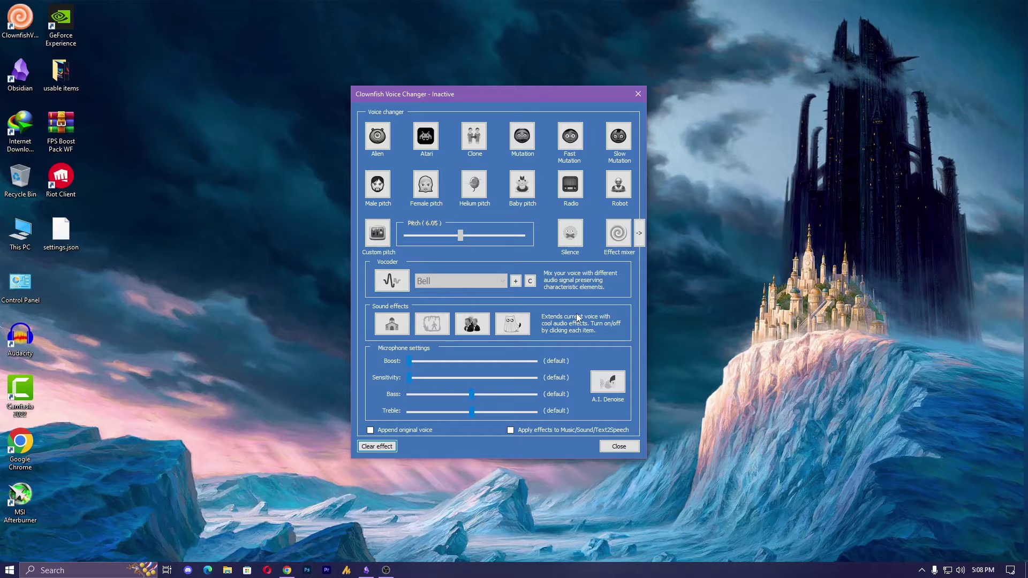
drag(383, 92, 365, 88)
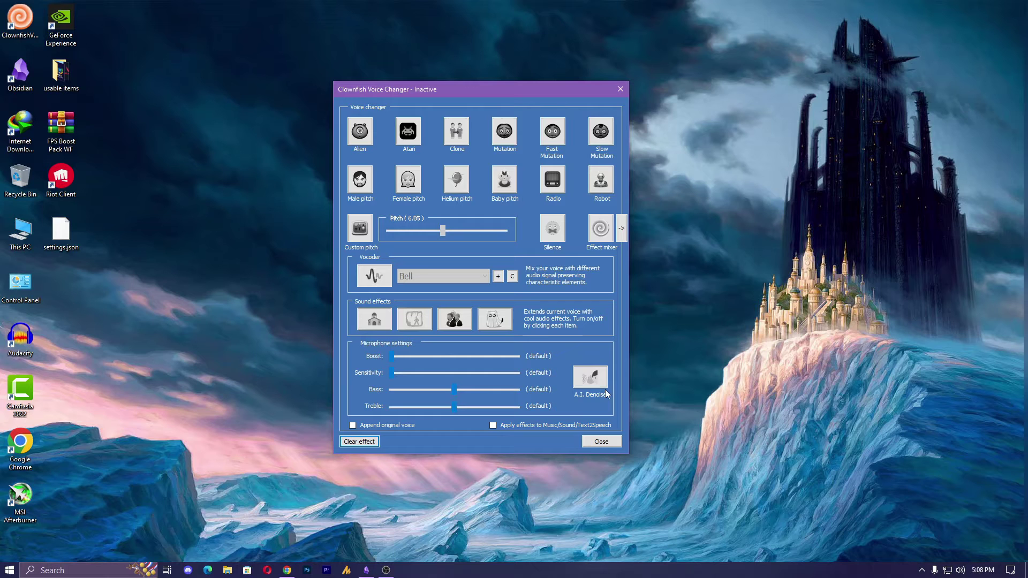
click(597, 445)
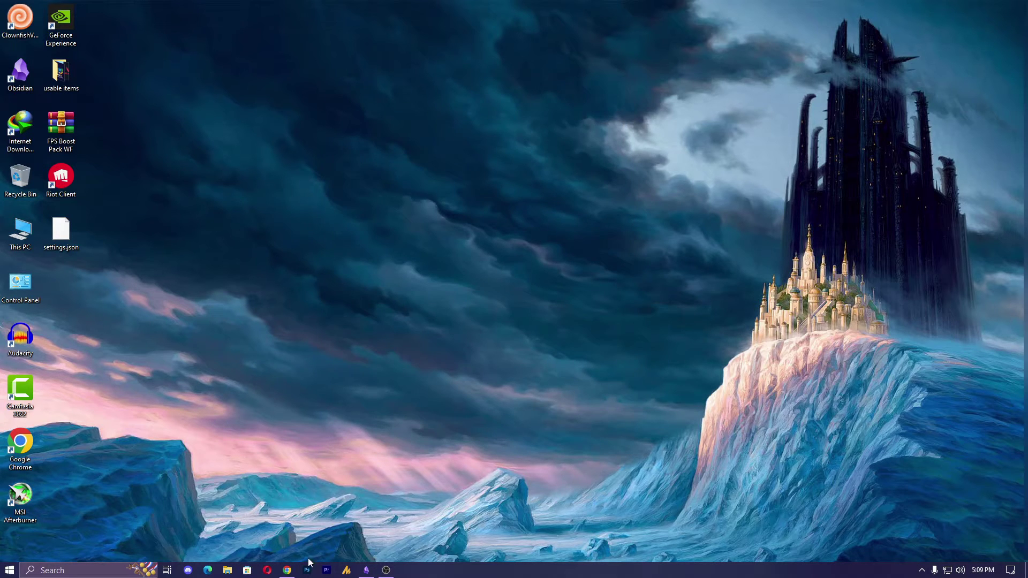
- Bring Chrome to the front to show the MorphVOX Pro demo video
click(288, 571)
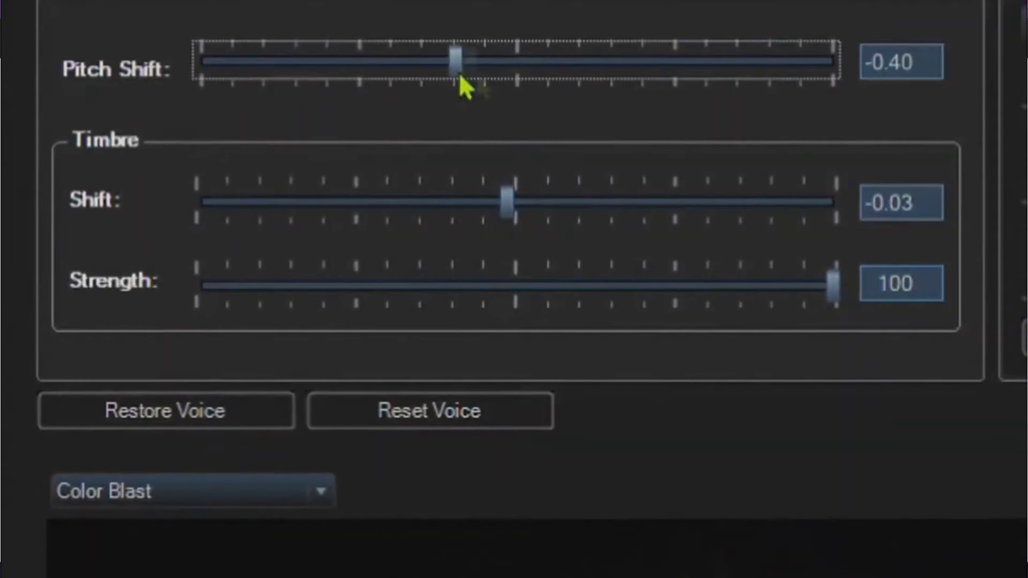
- Set Pitch Shift to -0.23 and timbre Shift to -0.05, and adjust the 30–250 Hz equalizer bands
drag(459, 84, 477, 95)
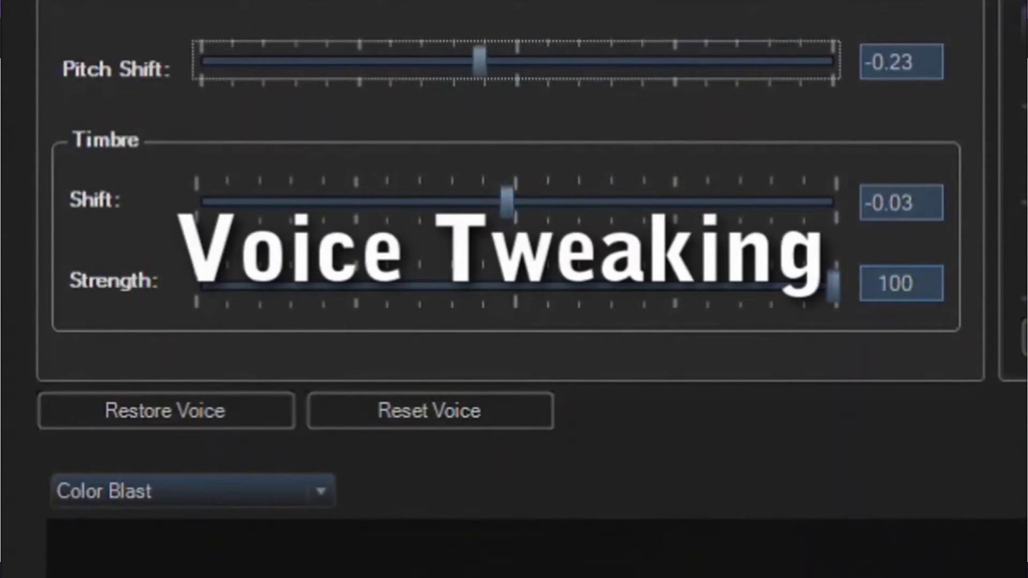
mouse_move(507, 206)
mouse_down()
mouse_move(481, 232)
mouse_move(500, 224)
mouse_up()
mouse_move(834, 283)
mouse_down()
mouse_move(766, 299)
mouse_move(835, 284)
mouse_up()
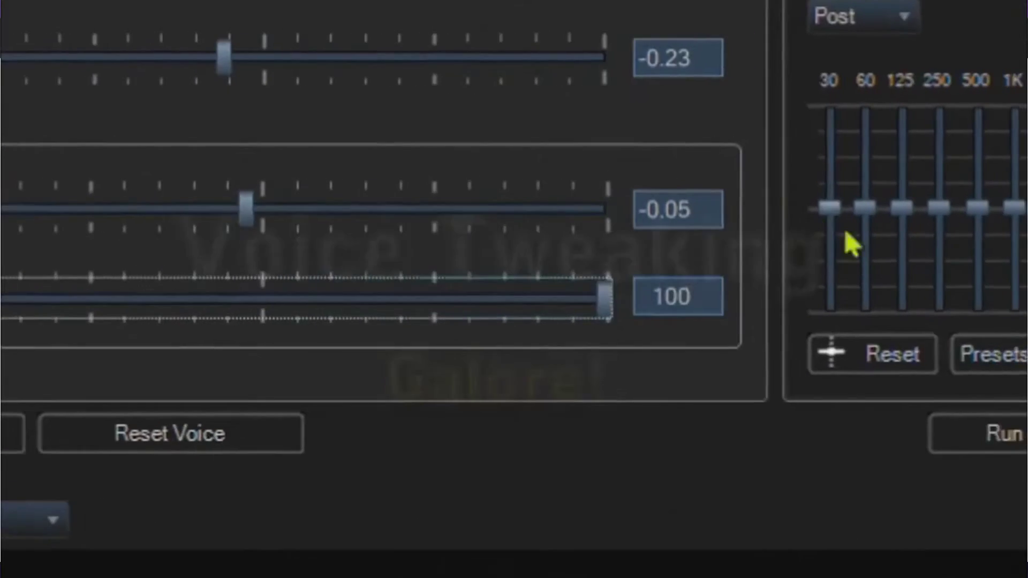
drag(849, 241, 849, 177)
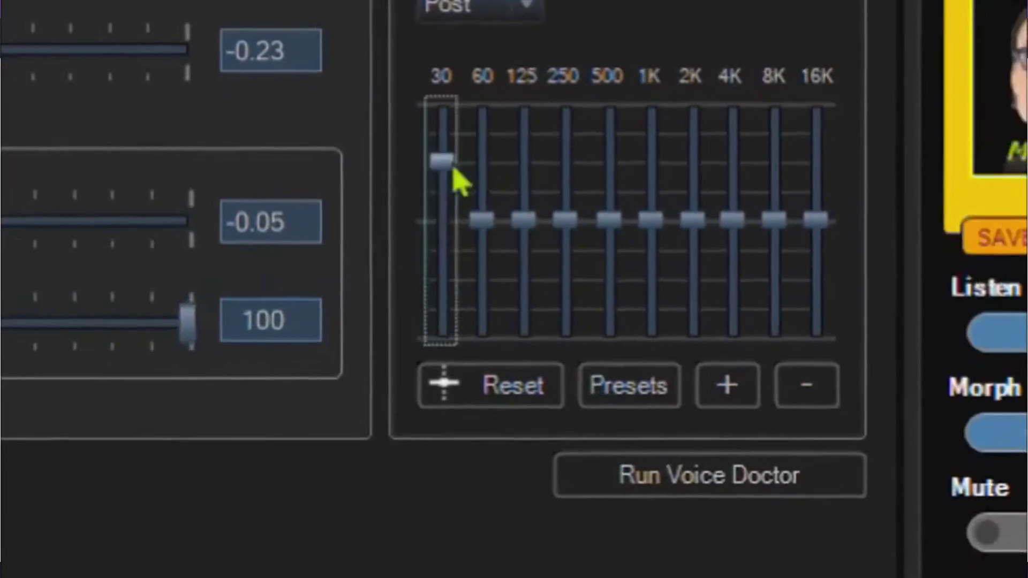
drag(482, 219, 482, 261)
drag(523, 219, 523, 171)
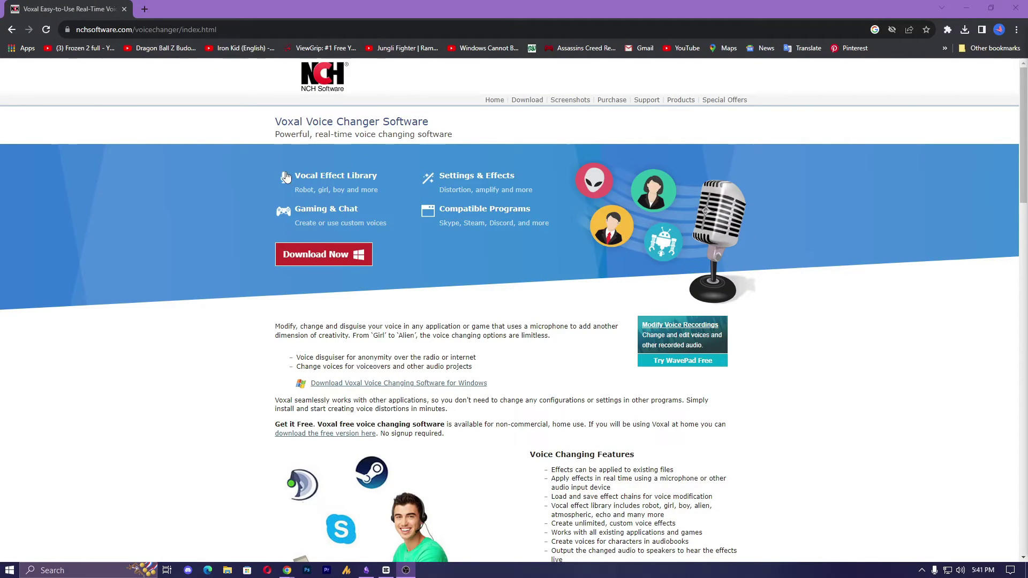
- Highlight the Voxal page title, opening description and bullet points in turn
drag(274, 165, 607, 326)
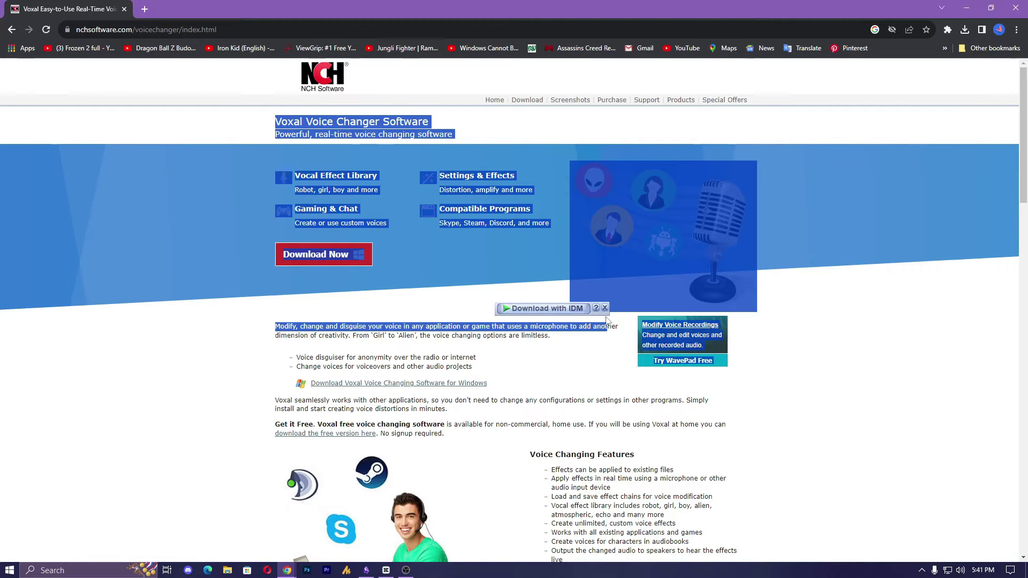
drag(228, 336, 559, 338)
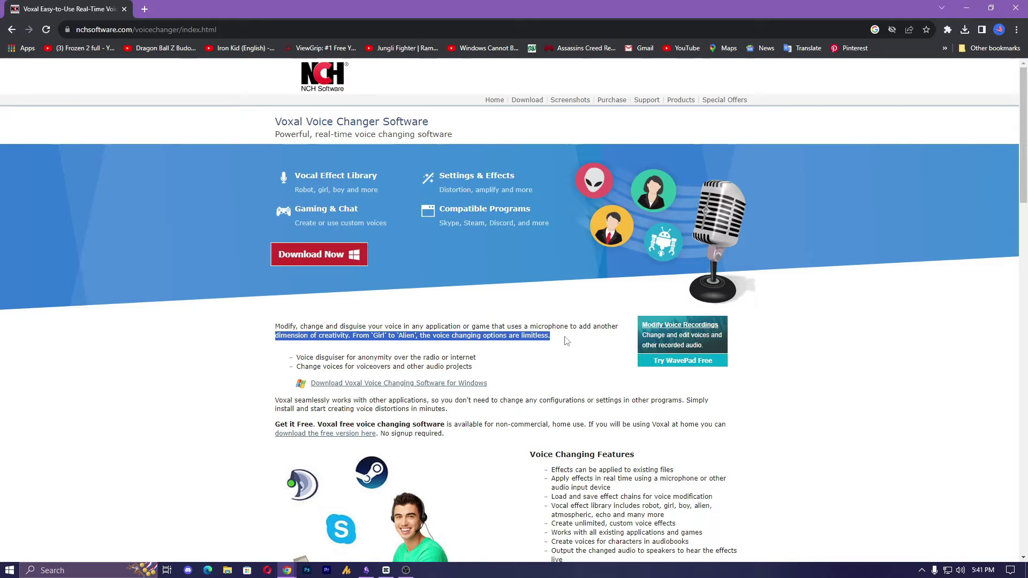
click(570, 342)
drag(298, 357, 492, 367)
click(588, 353)
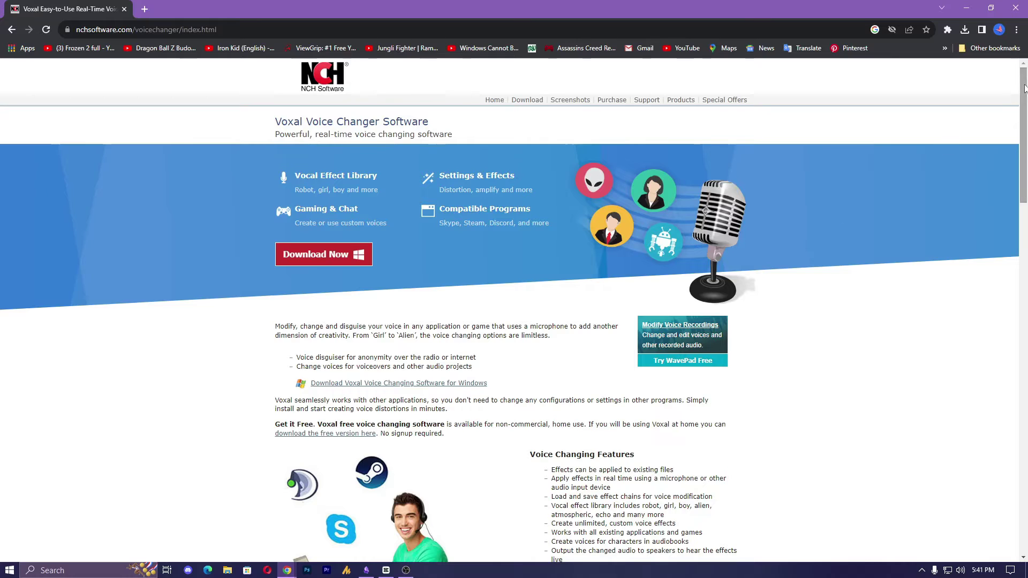
drag(1021, 97, 1025, 170)
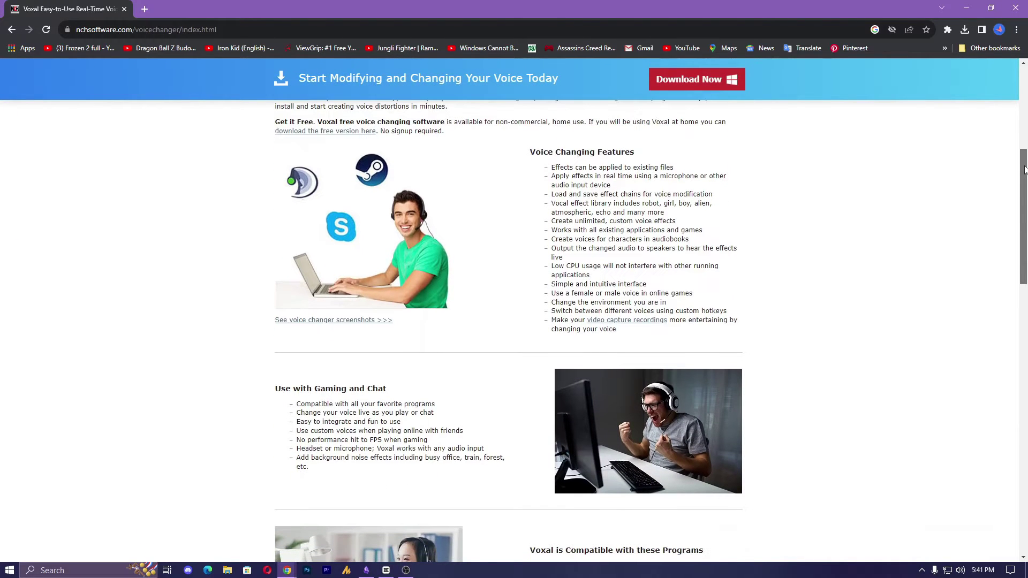
- Highlight the Voice Changing Features list and compatible programs, then return to the page top
drag(535, 153, 705, 337)
click(706, 337)
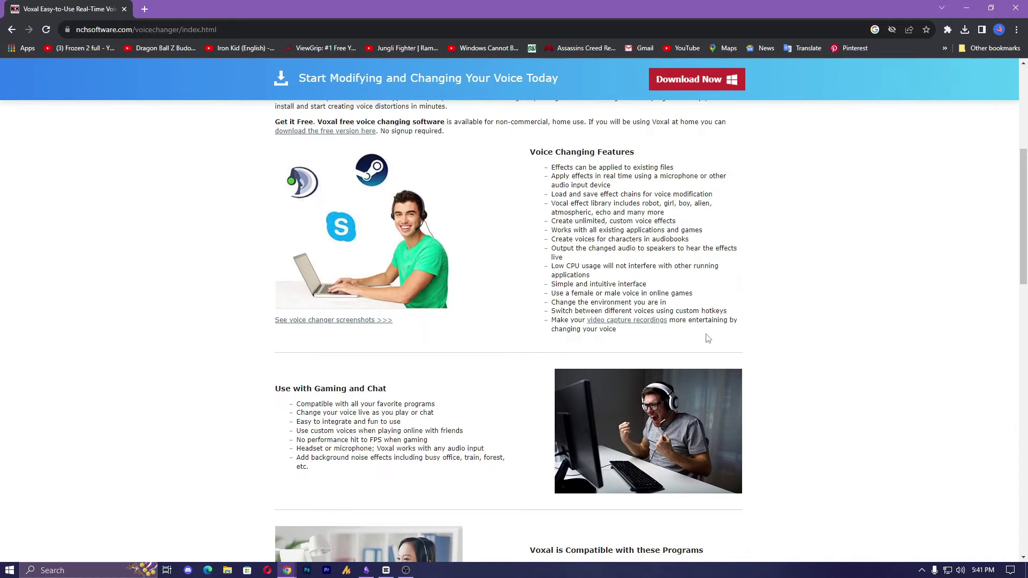
drag(1025, 214, 1025, 315)
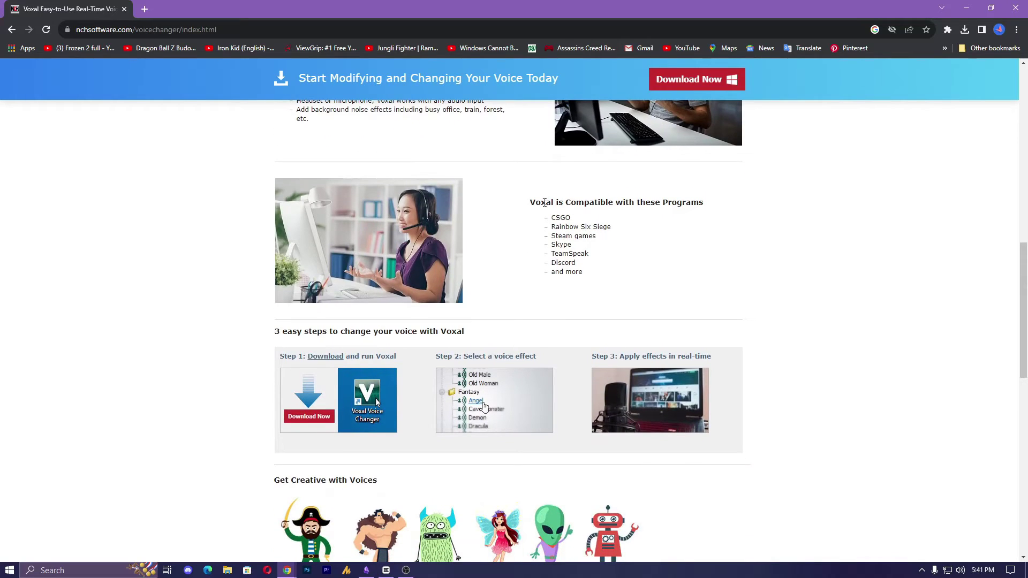
drag(534, 204, 594, 276)
click(594, 276)
drag(1024, 273, 1024, 320)
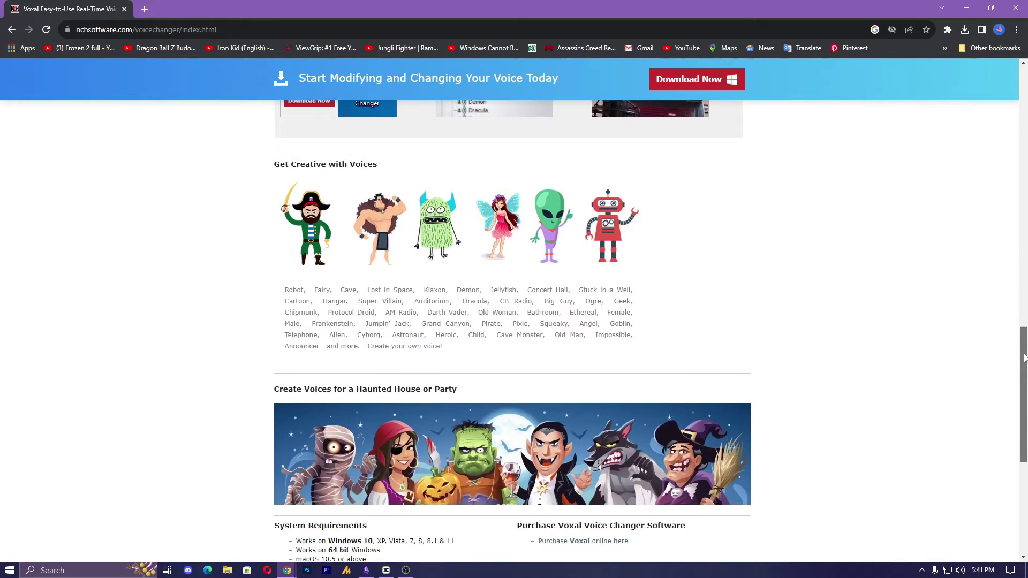
drag(1024, 358, 939, 63)
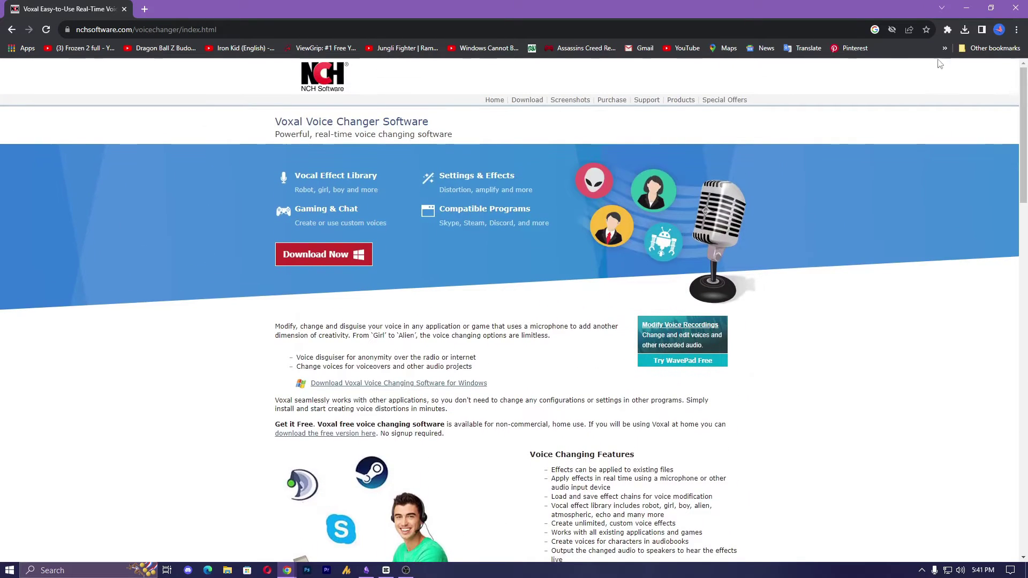
- Browse the Voxal screenshots page in a new tab, then open the Download Now link in another tab
click(563, 101)
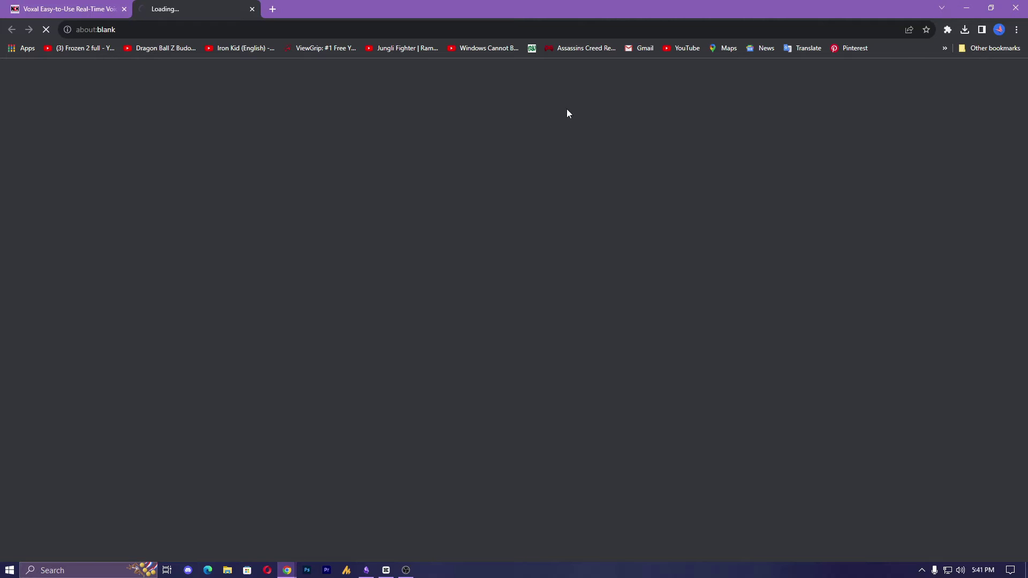
scroll(522, 235, down, 3)
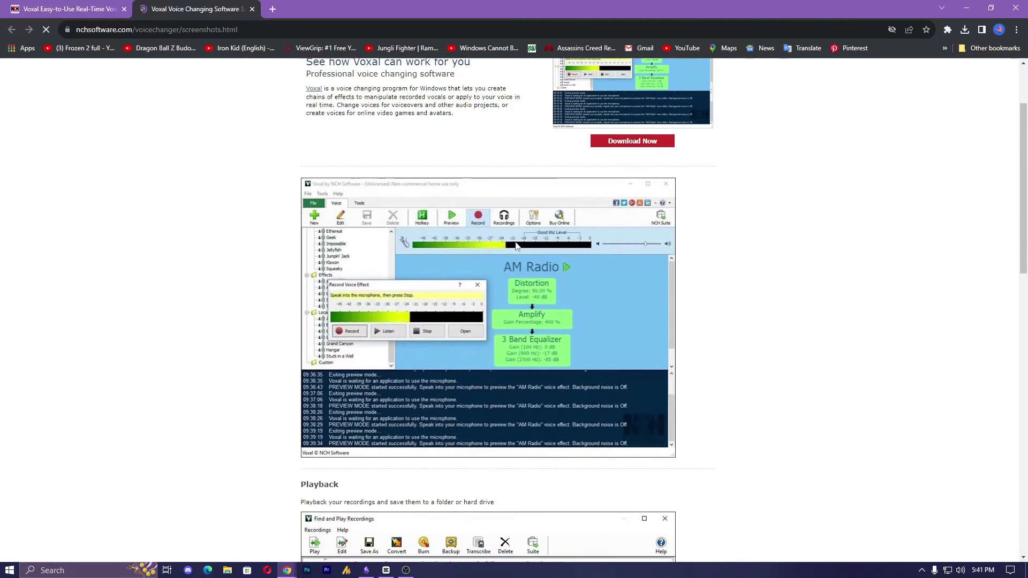
scroll(532, 240, down, 8)
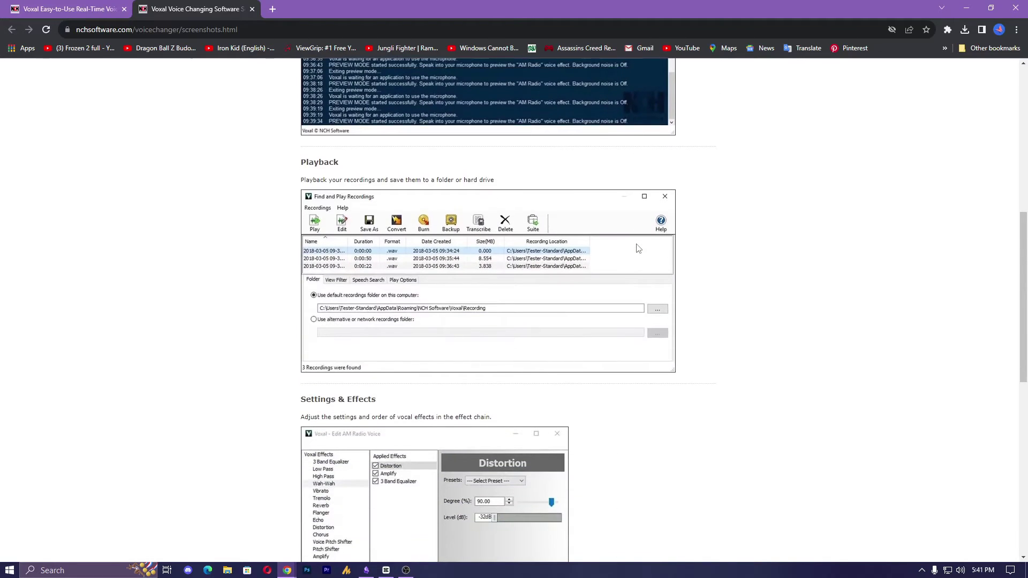
scroll(638, 248, down, 6)
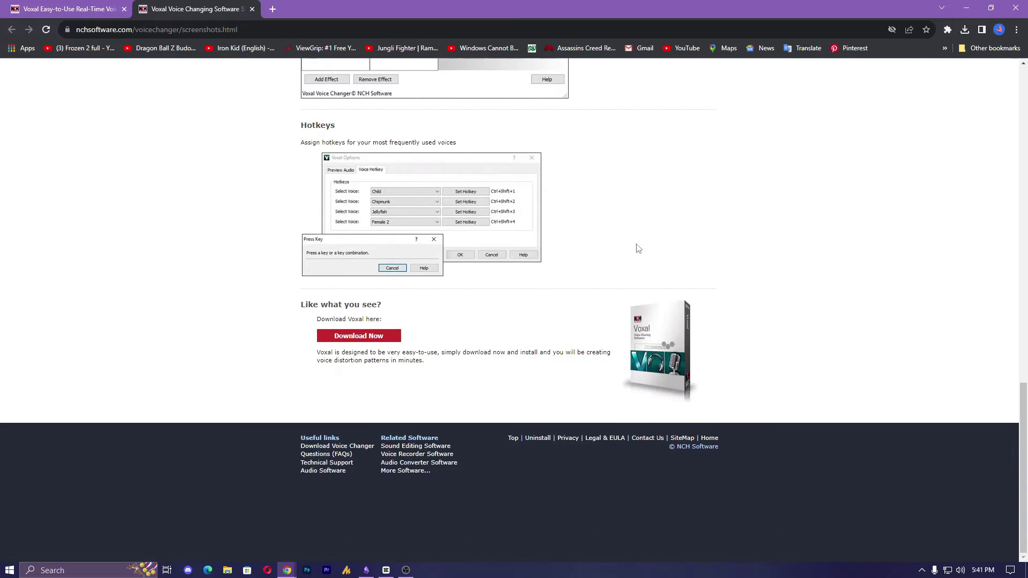
scroll(638, 248, up, 18)
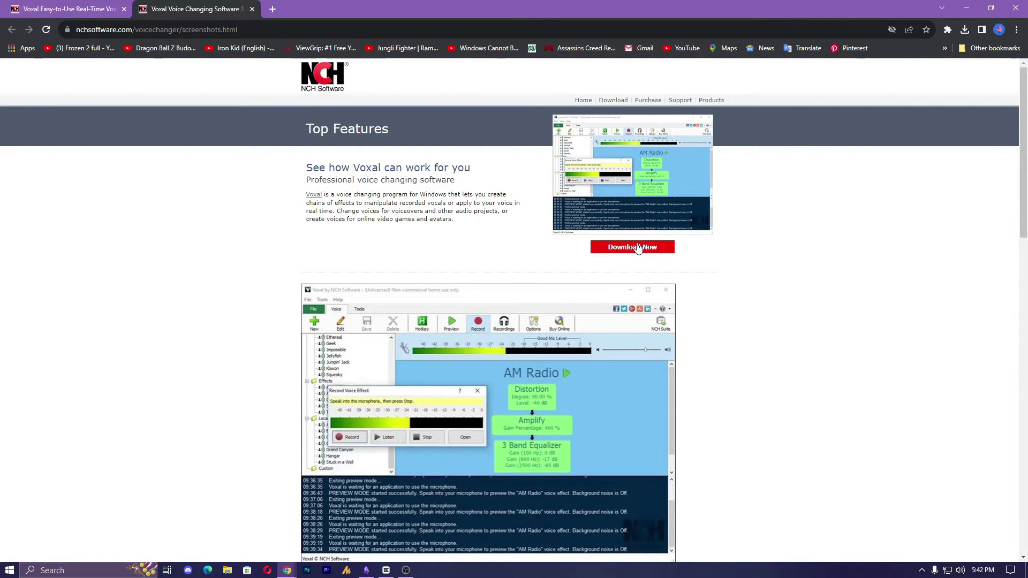
click(652, 100)
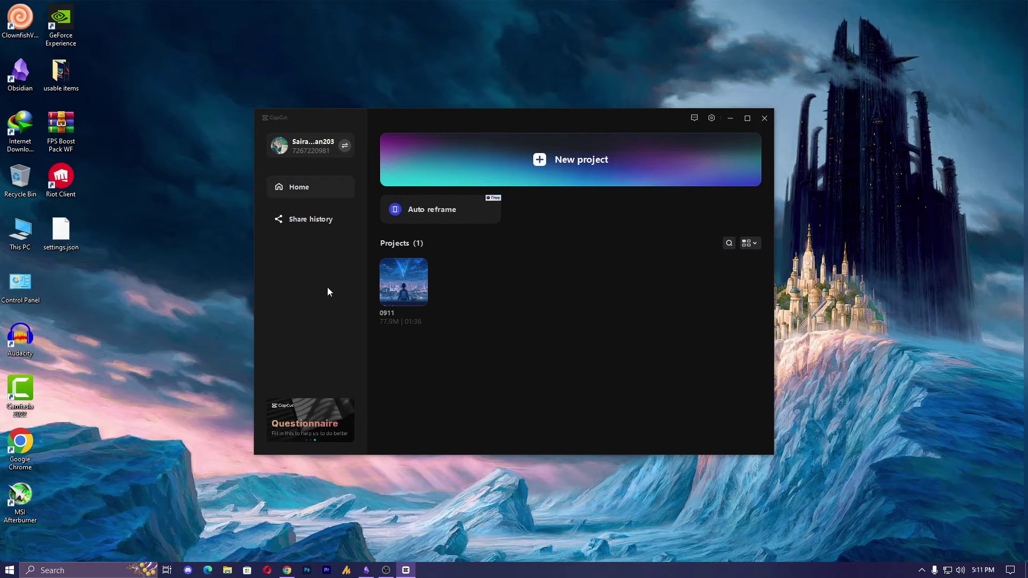
- Create new project 0912 and cancel the Sequence 01 import, leaving it empty
click(513, 168)
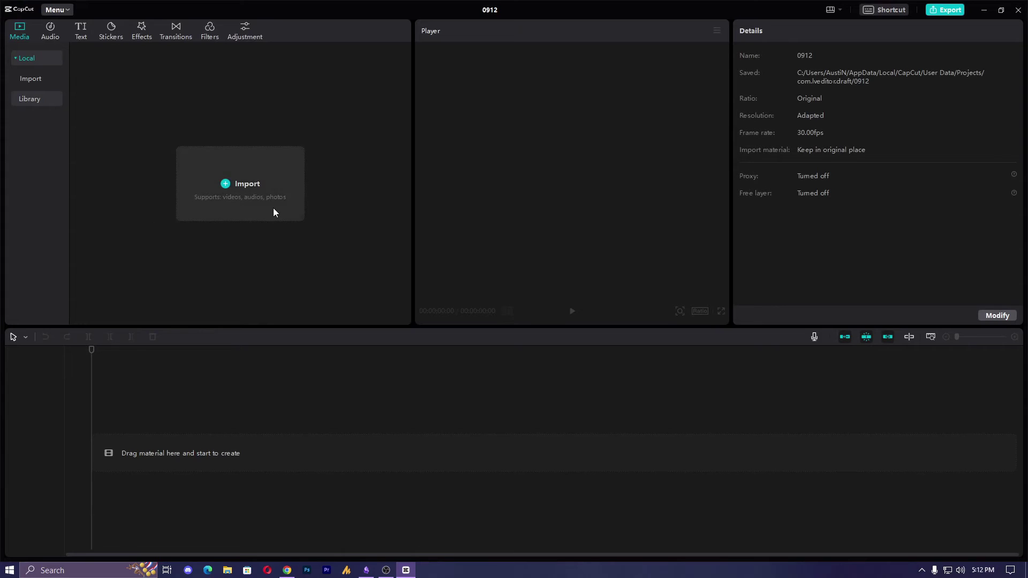
click(257, 200)
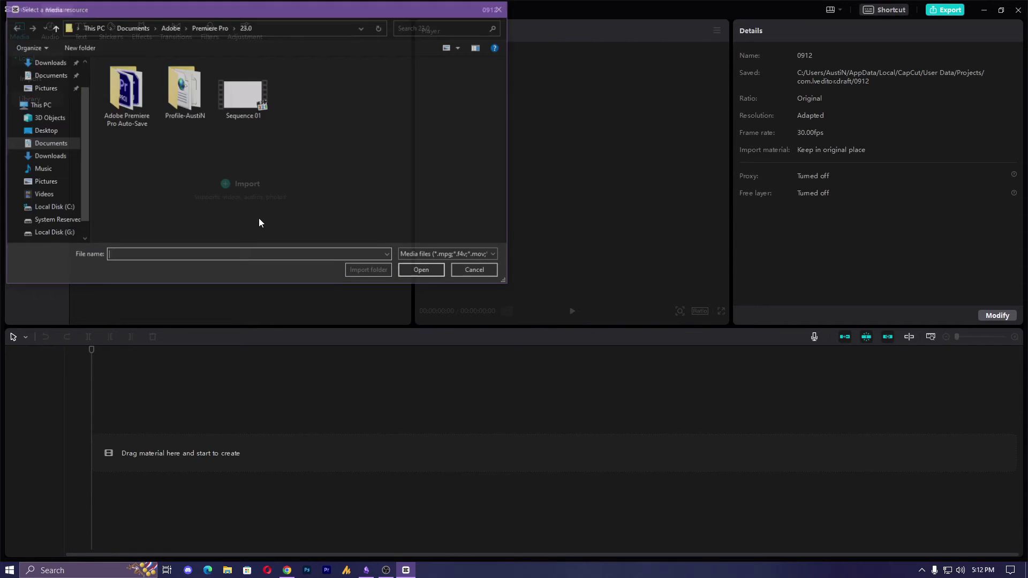
click(248, 109)
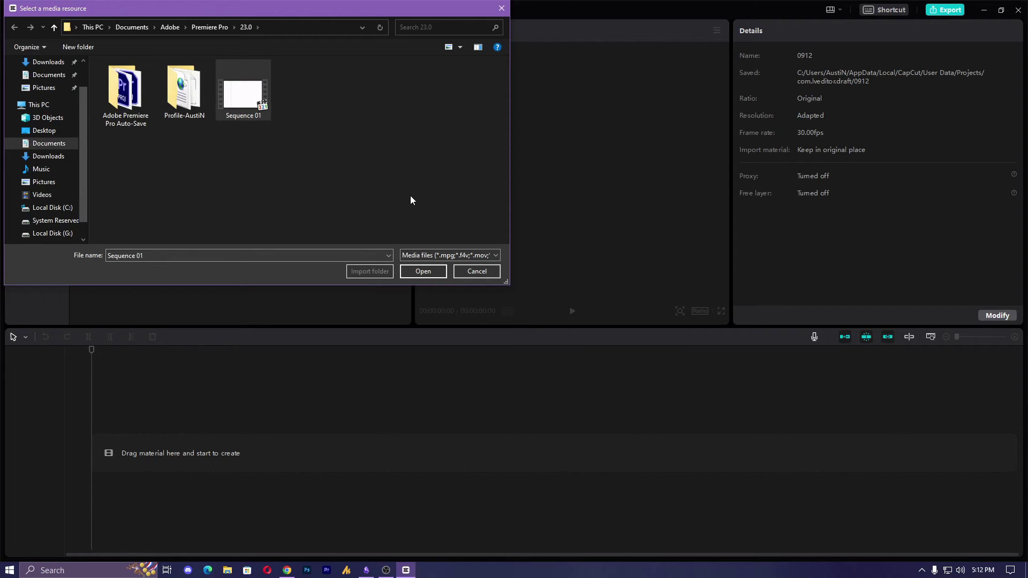
click(475, 271)
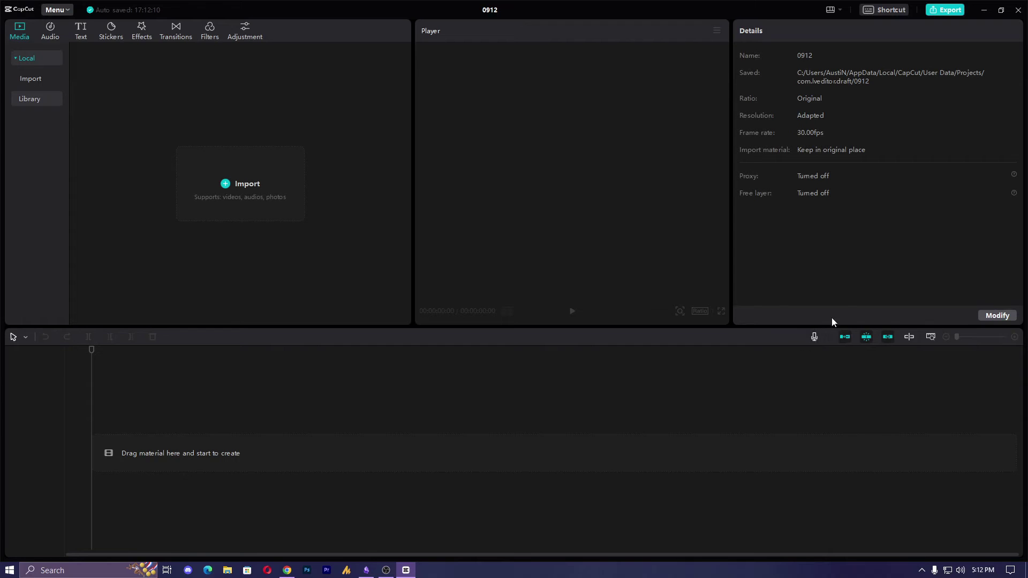
- Record a 17-second microphone voiceover, Record1, onto the timeline
click(815, 337)
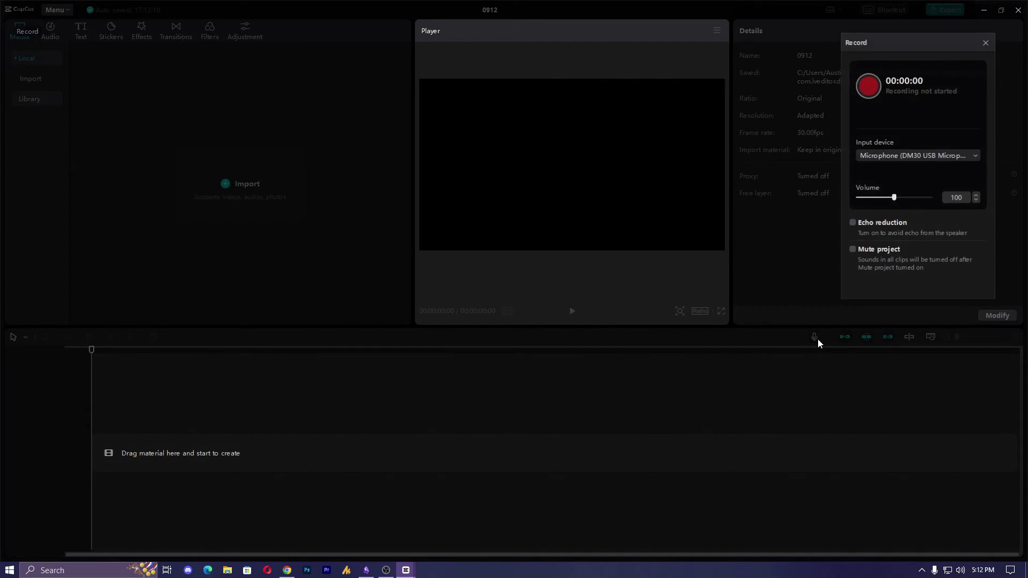
click(867, 82)
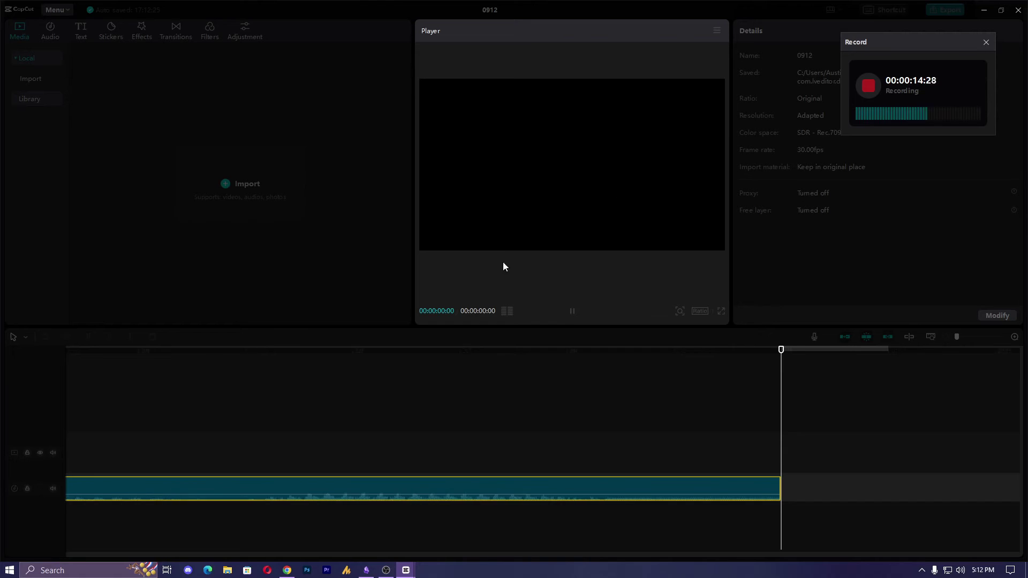
click(871, 89)
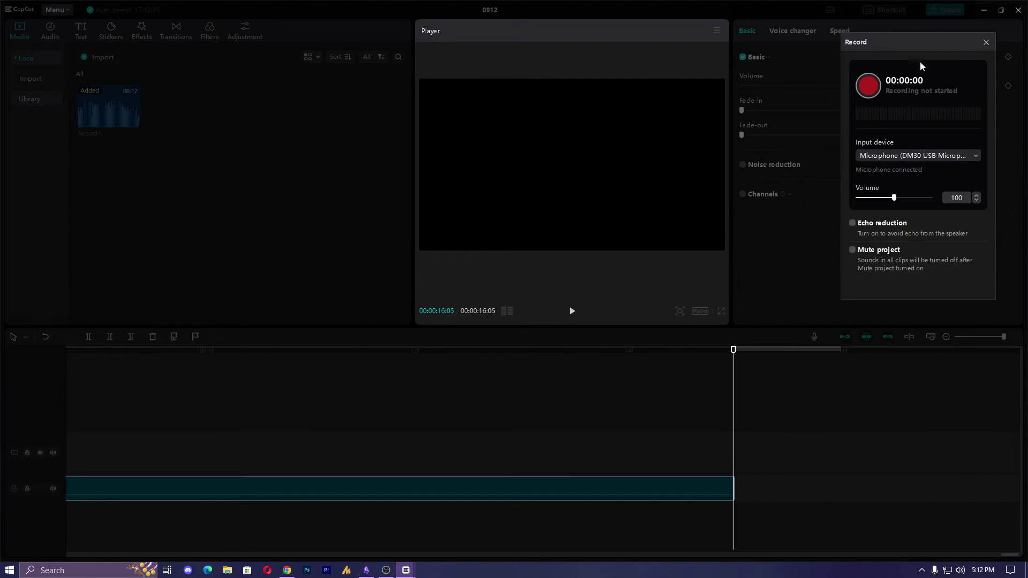
click(984, 43)
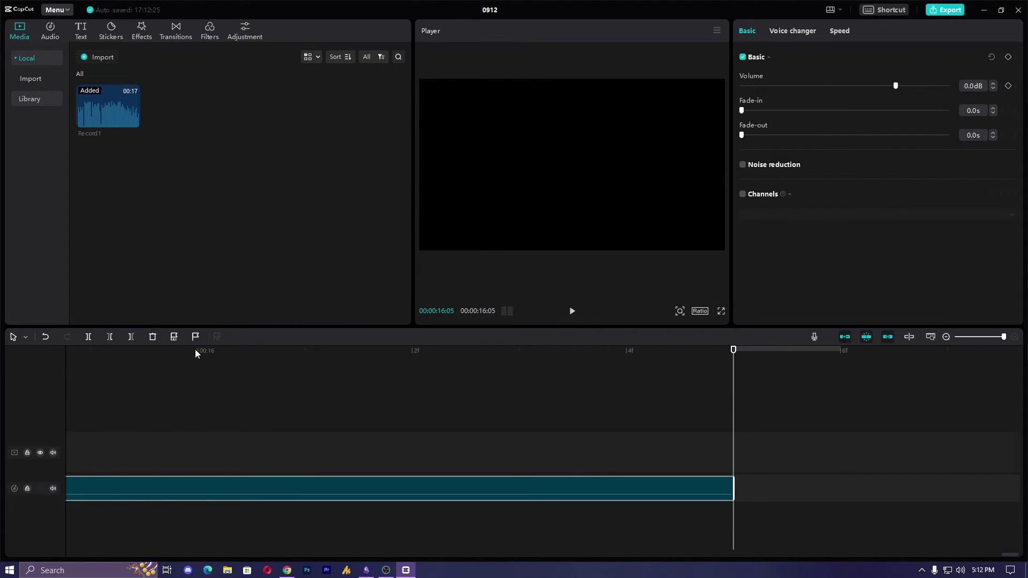
- Split Record1 just before two seconds, delete the opening piece, and move the clip to 00:00
drag(195, 351, 96, 375)
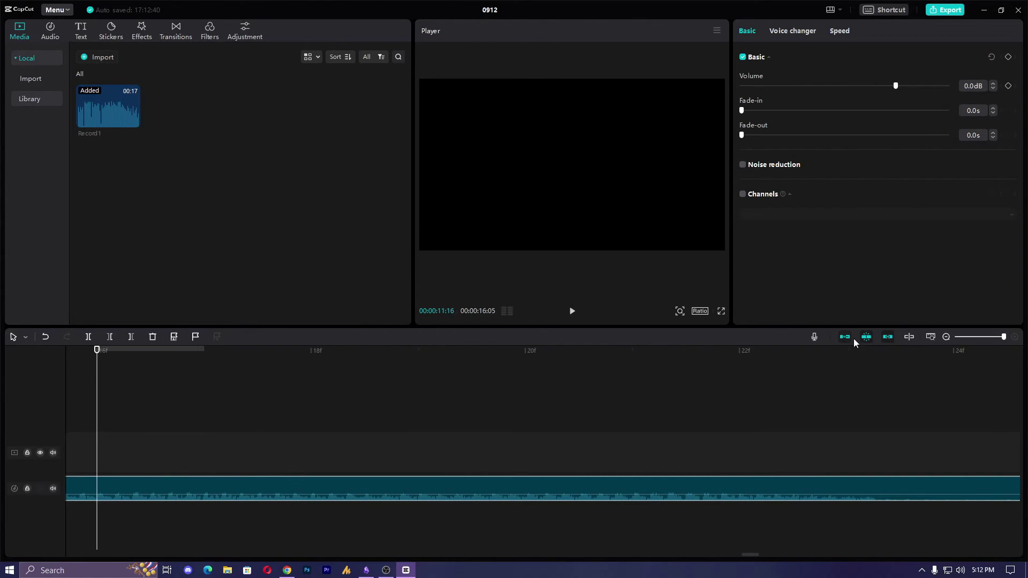
click(909, 336)
click(280, 357)
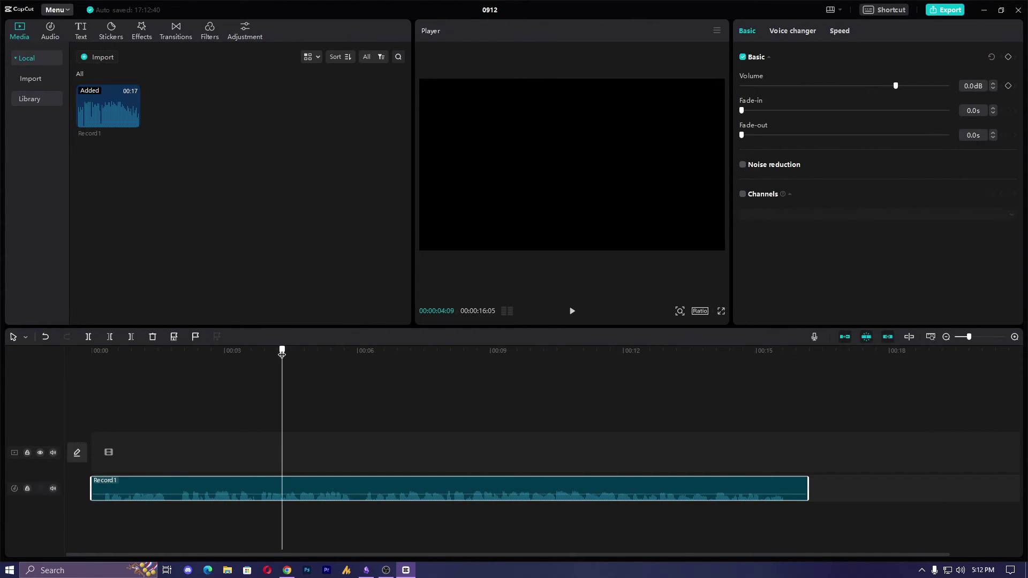
click(179, 372)
key(ctrl+b)
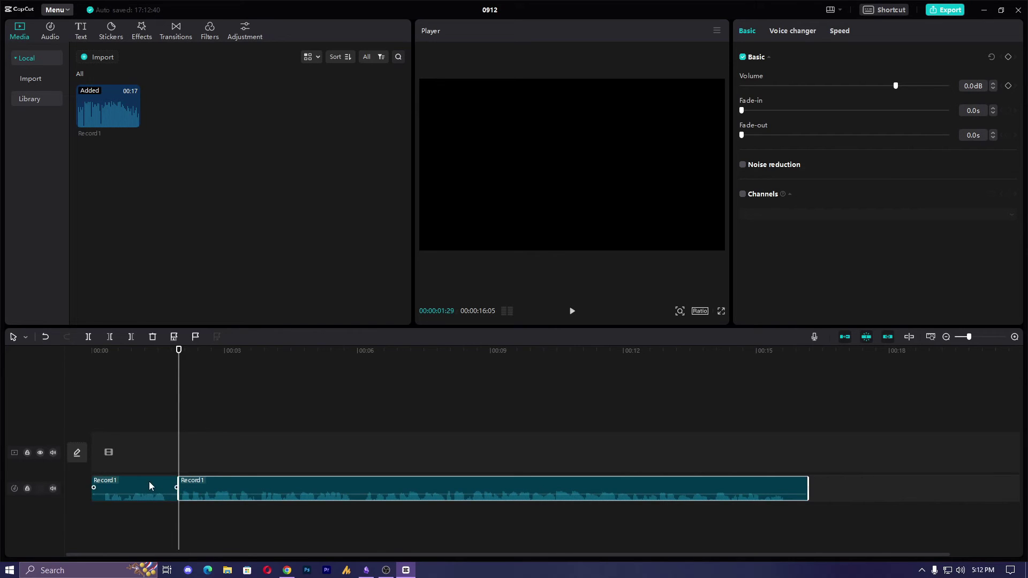
click(148, 484)
key(Delete)
drag(182, 490, 123, 462)
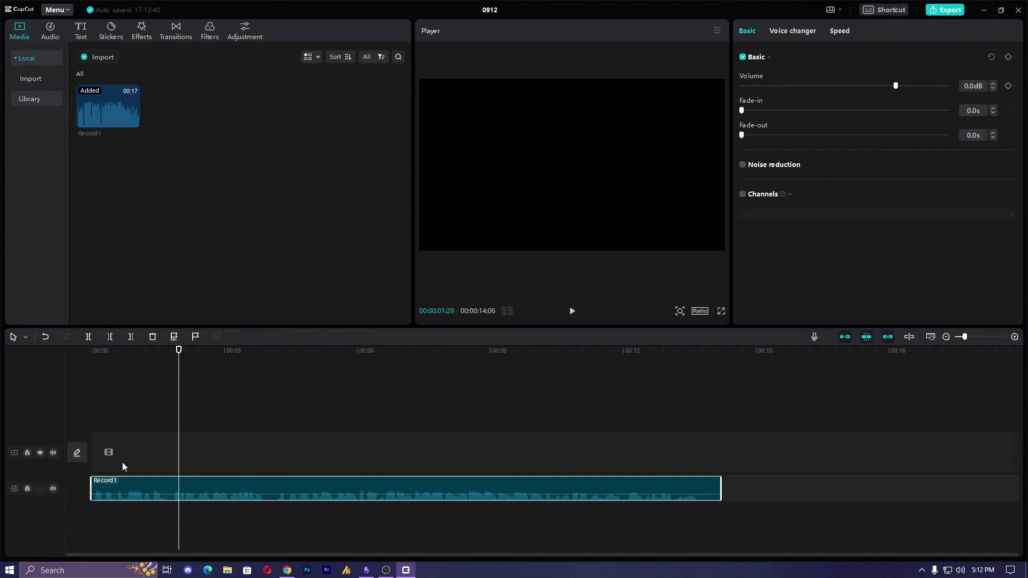
- Return the playhead to the start and preview the trimmed recording
drag(102, 356, 77, 357)
click(572, 312)
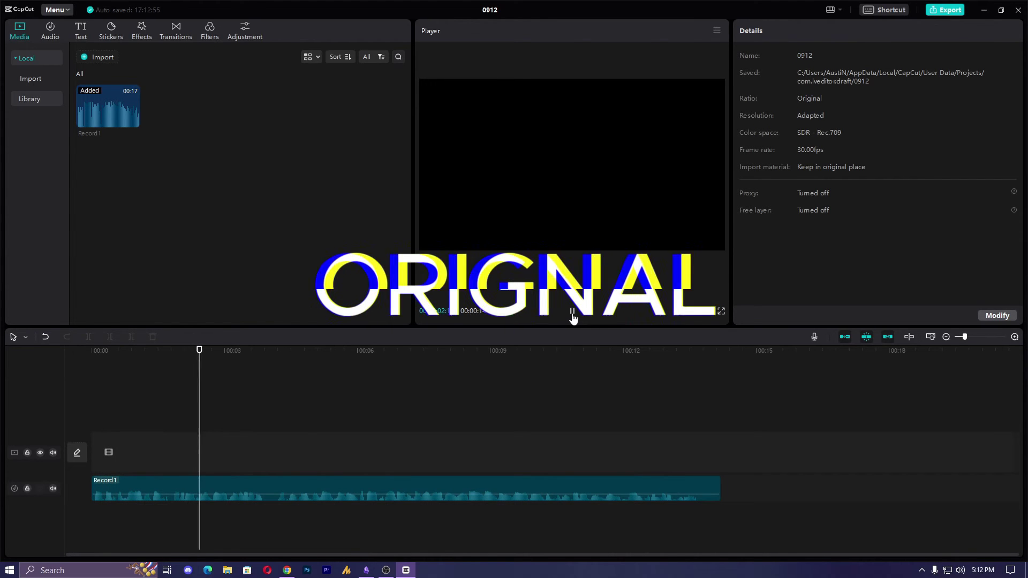
click(572, 312)
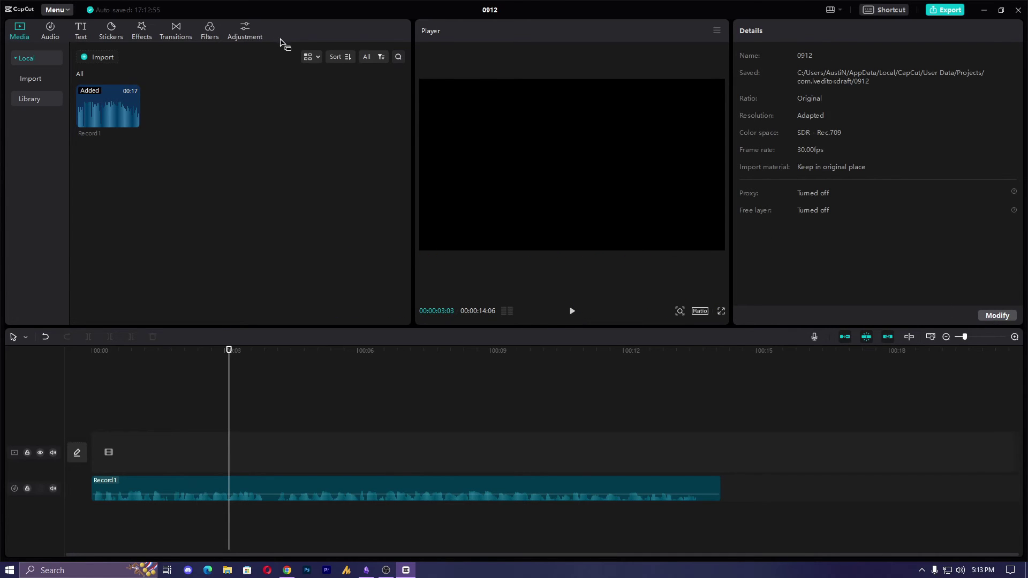
- Select the Record1 clip and apply the Jessie voice changer character
click(356, 489)
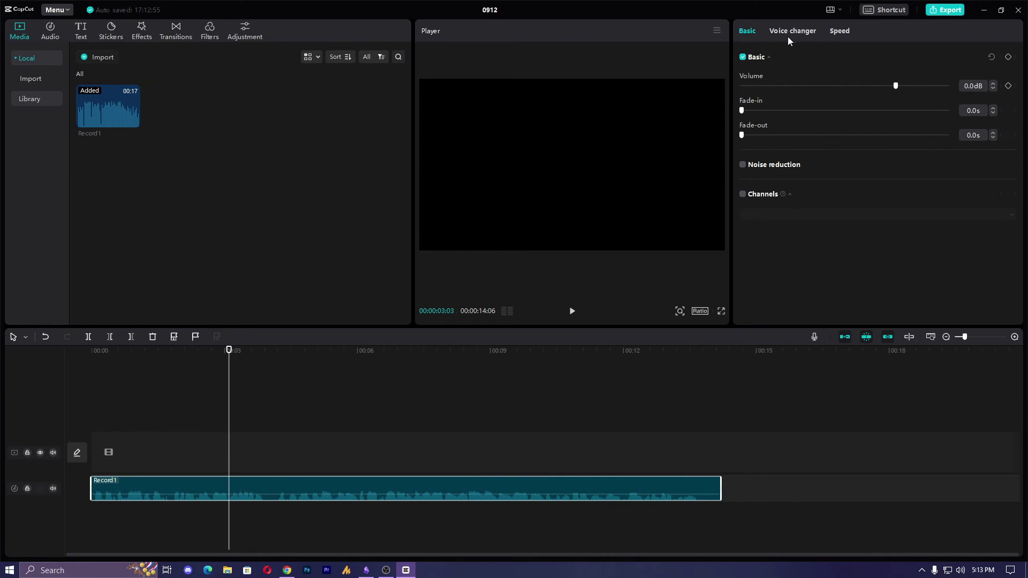
mouse_move(440, 495)
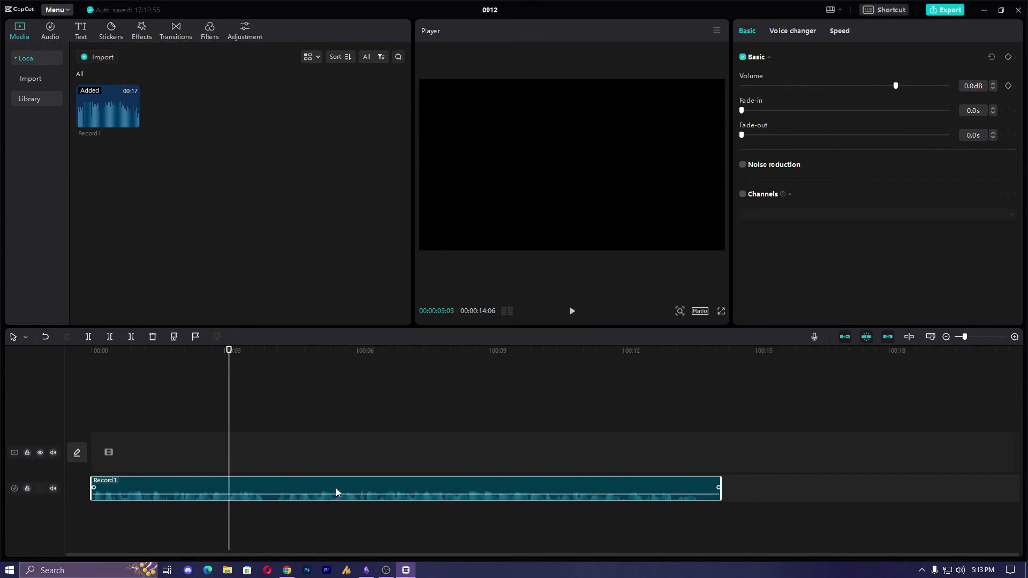
click(799, 31)
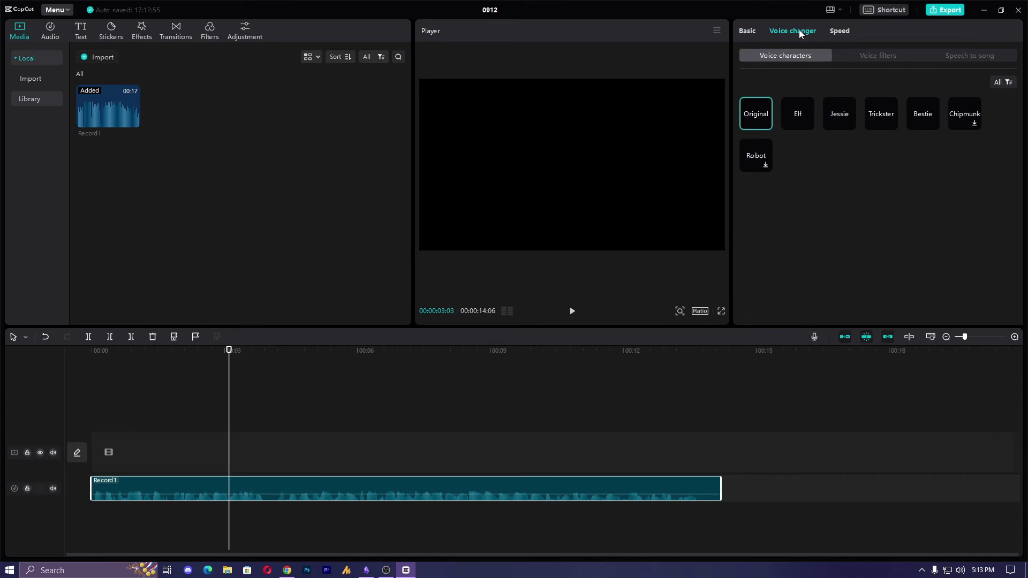
click(843, 122)
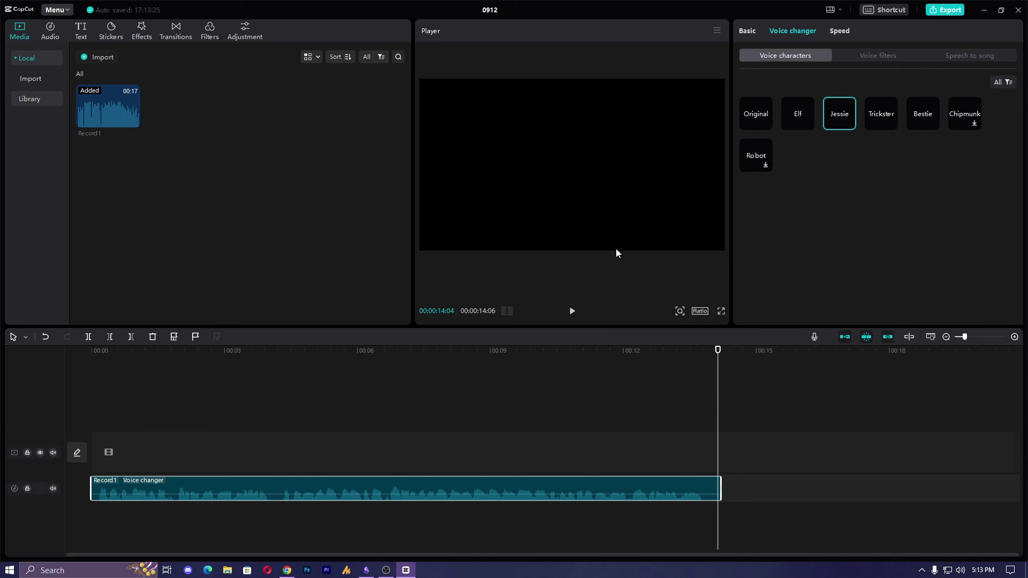
- Close the editor to save project 0912, then close the CapCut home window
click(1018, 14)
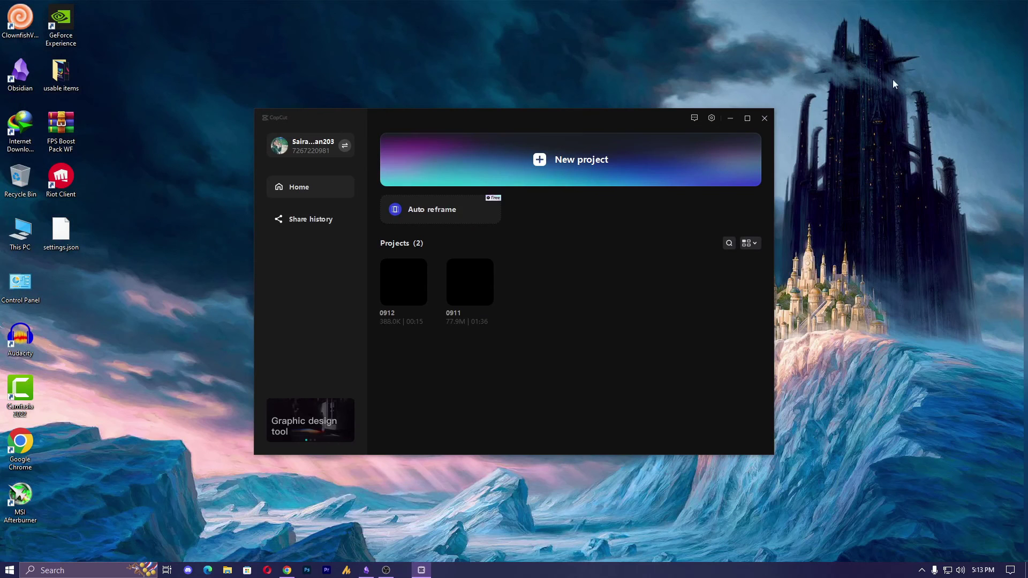
click(762, 116)
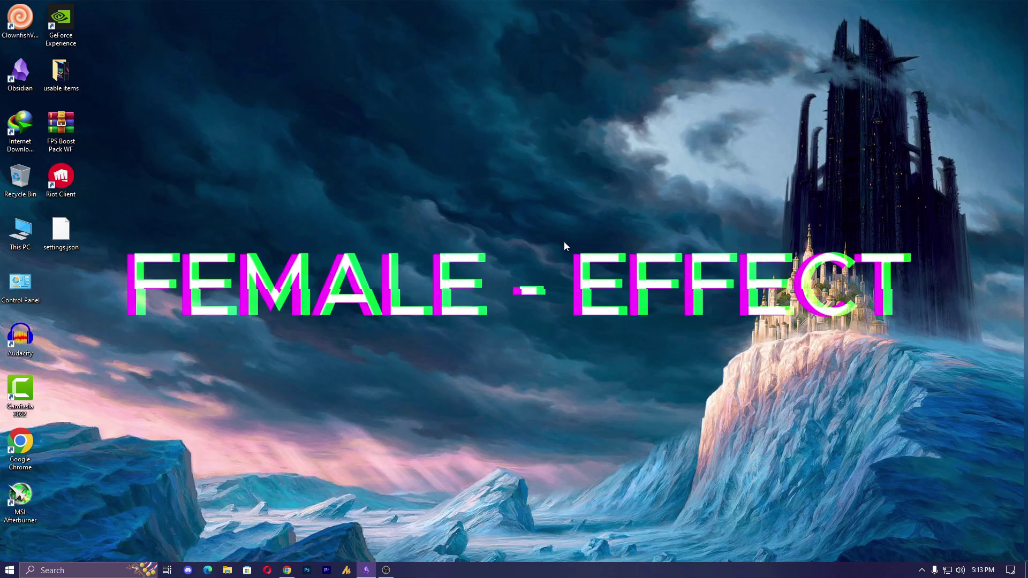